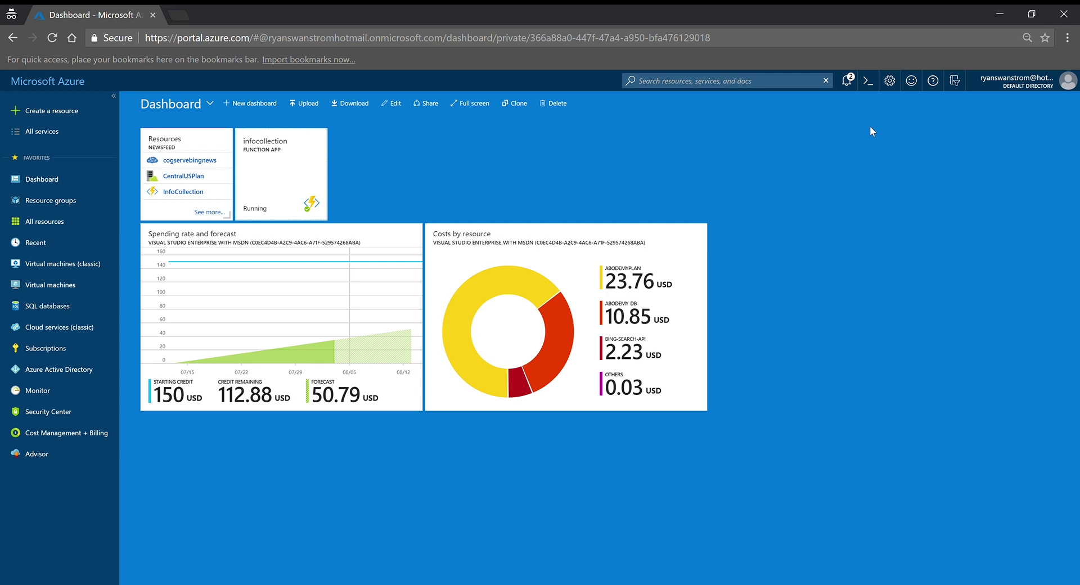
Find Function App in the Marketplace by searching for "function" and start creating one
left_click(49, 113)
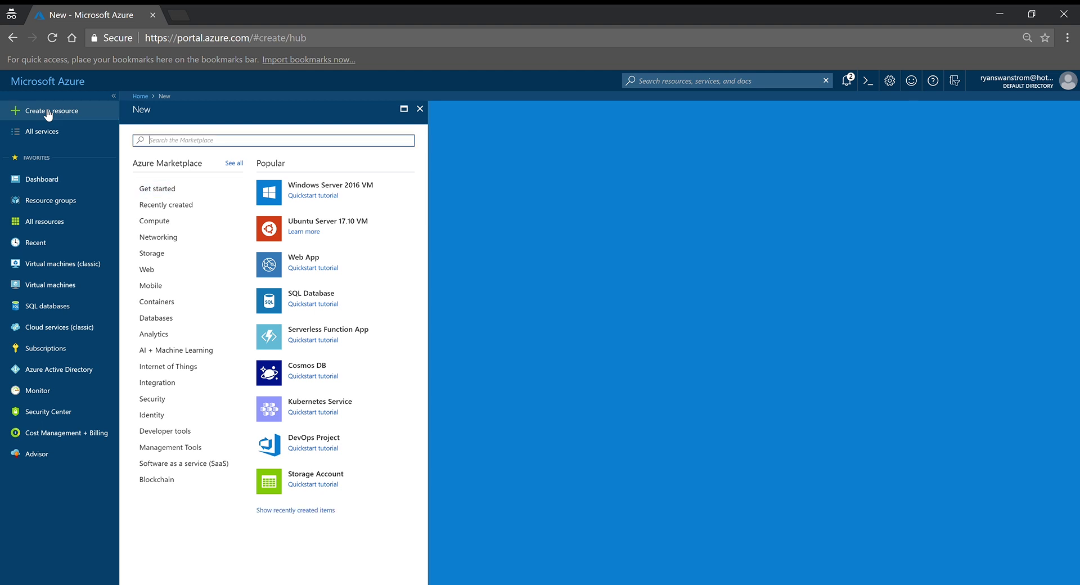
type("function")
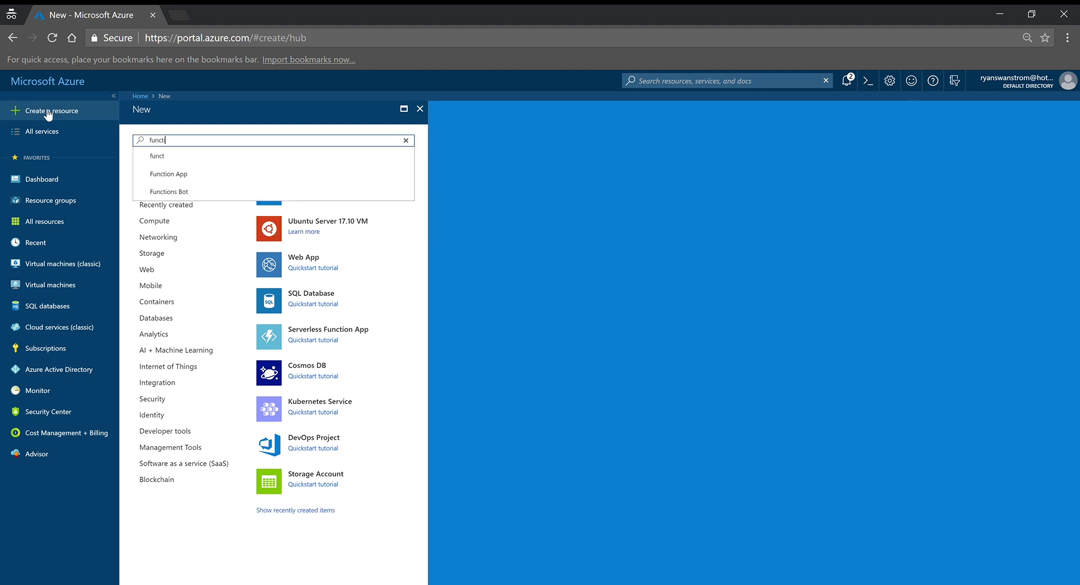
left_click(165, 177)
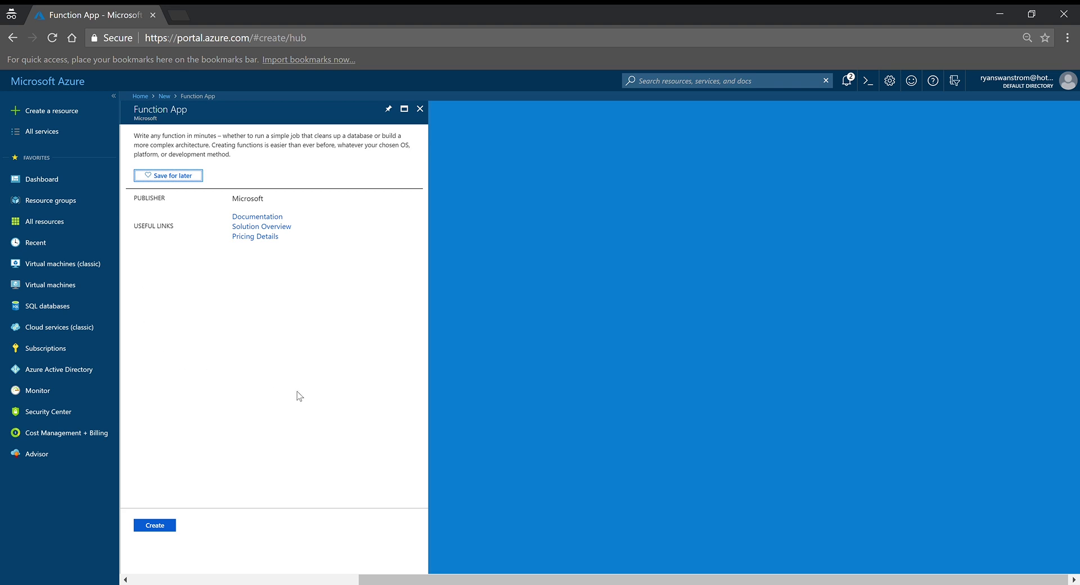
left_click(155, 526)
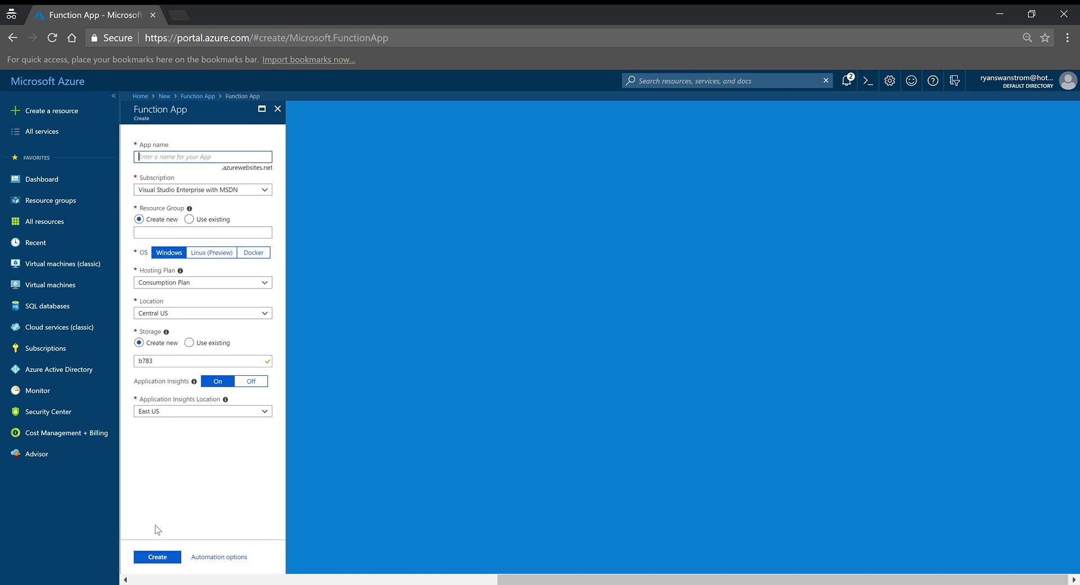
Create the function app with the name ryanstestfuncapp and Application Insights turned off
type("ryanstest")
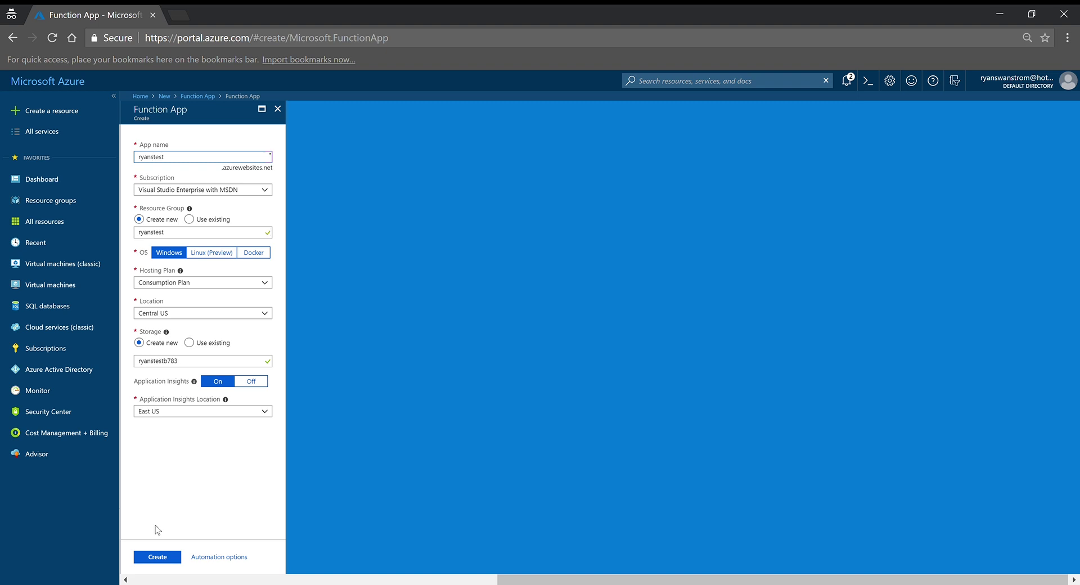
type("funcapp")
left_click(257, 382)
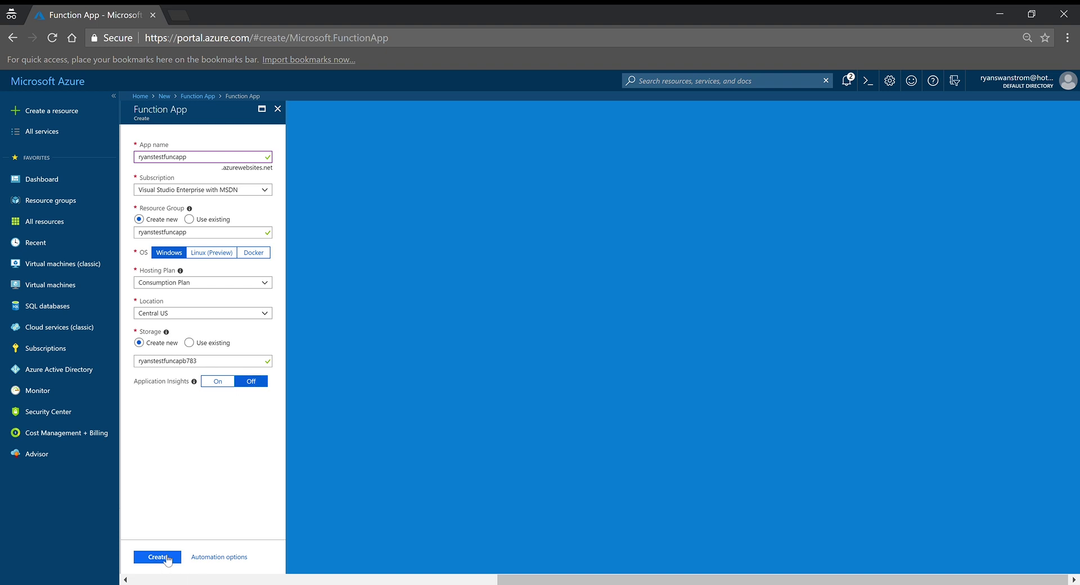
left_click(167, 558)
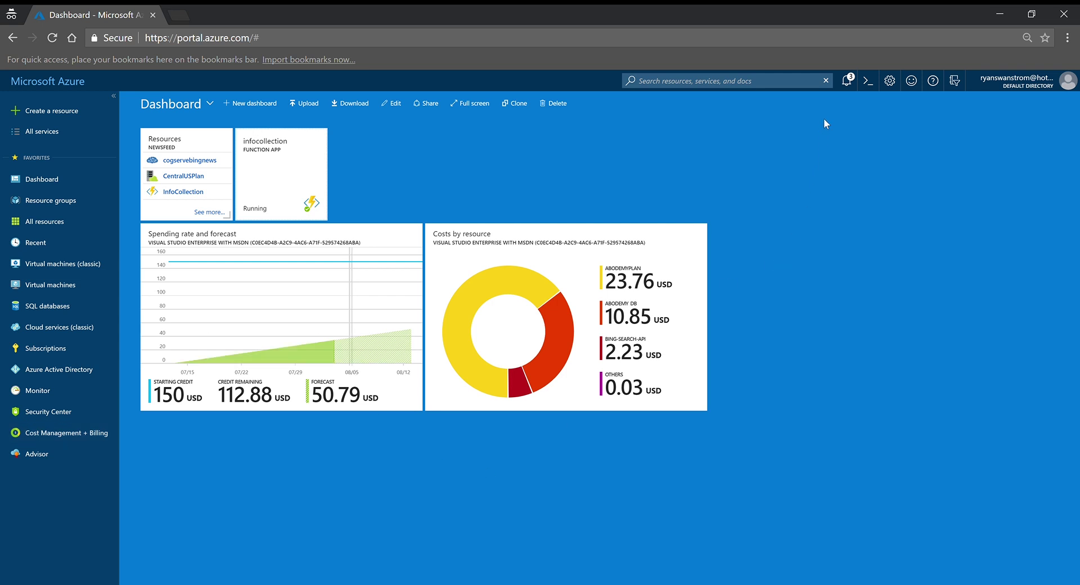
Open the deployed ryanstestfuncapp resource from its deployment notification and start adding a new function, dismissing the notifications
left_click(852, 84)
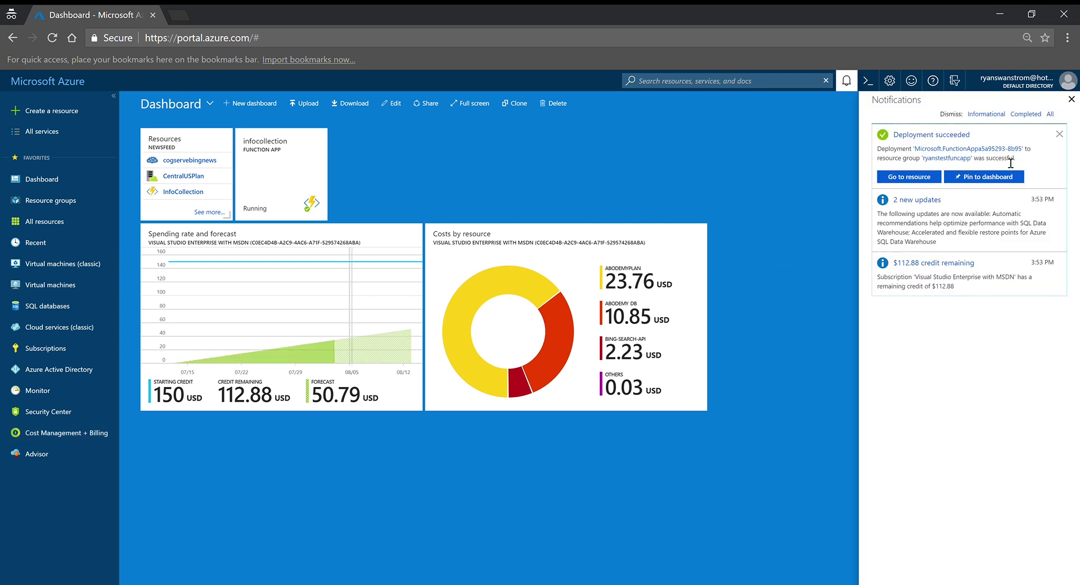
left_click(915, 179)
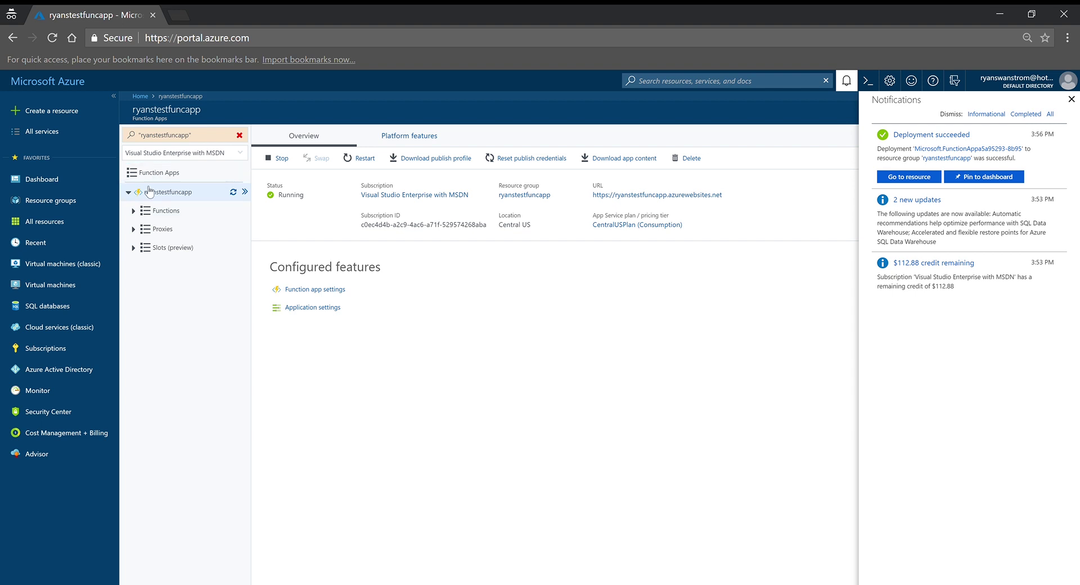
left_click(136, 212)
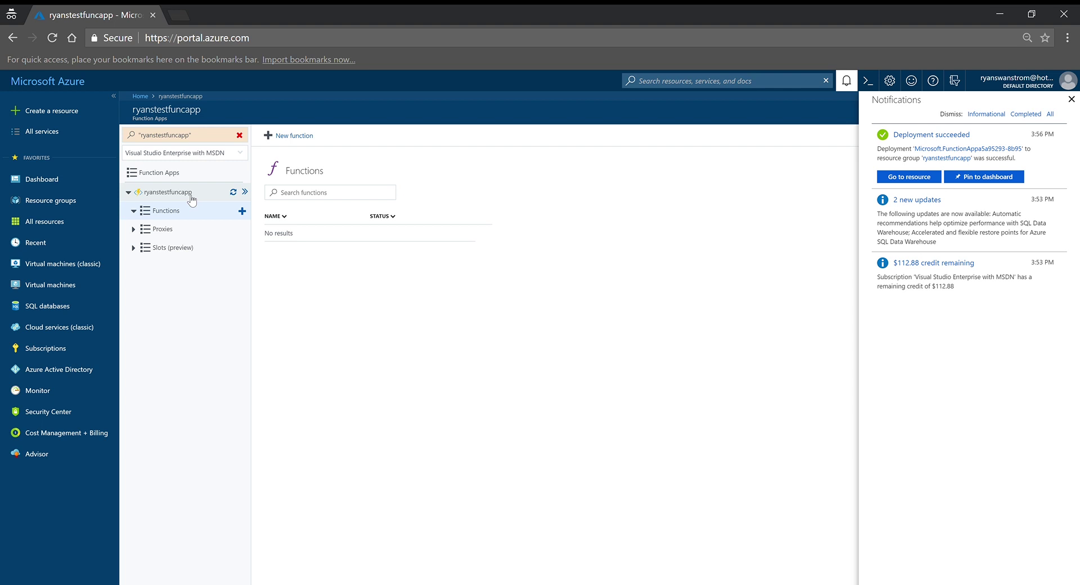
left_click(242, 212)
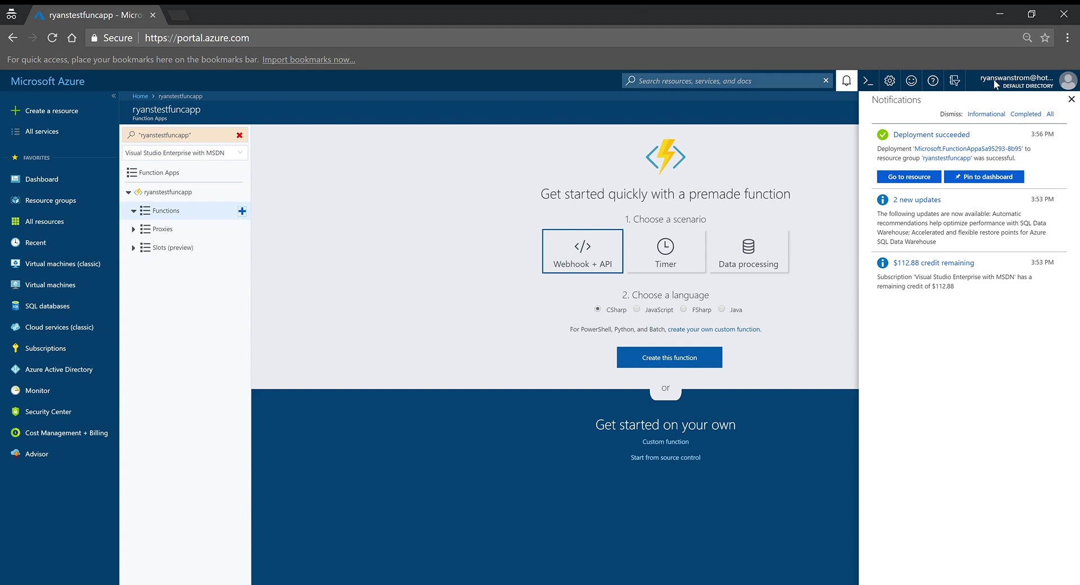
left_click(1071, 99)
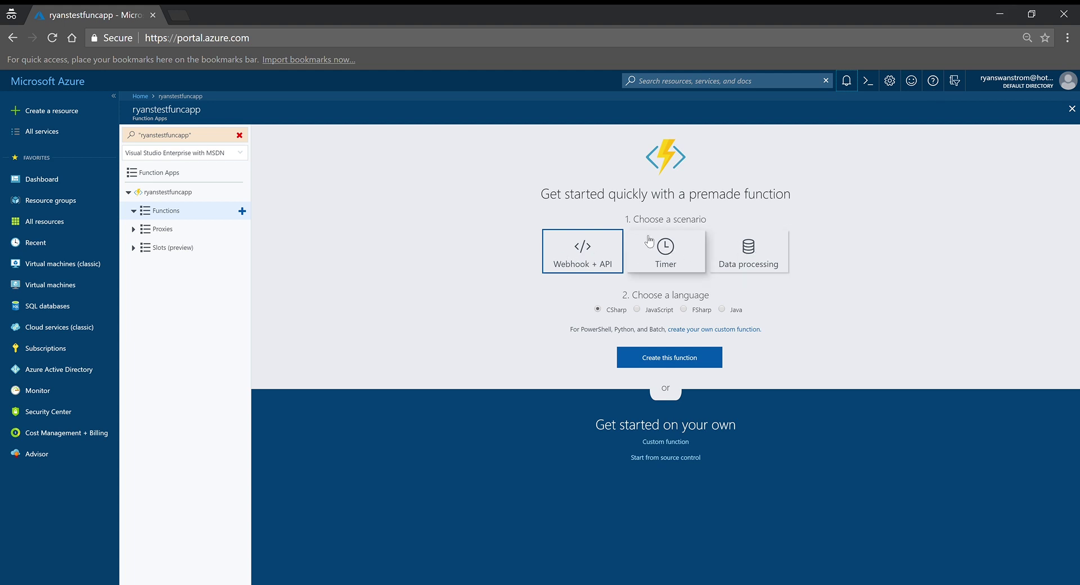
Look through the trigger templates available for a custom function
left_click(678, 442)
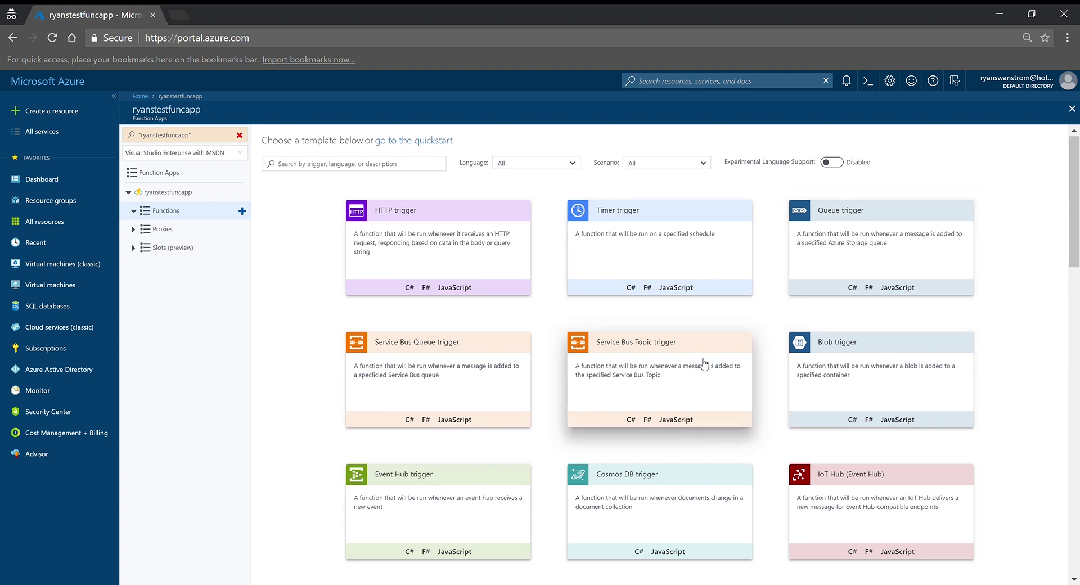
scroll(703, 365, "down", 3)
scroll(700, 362, "up", 3)
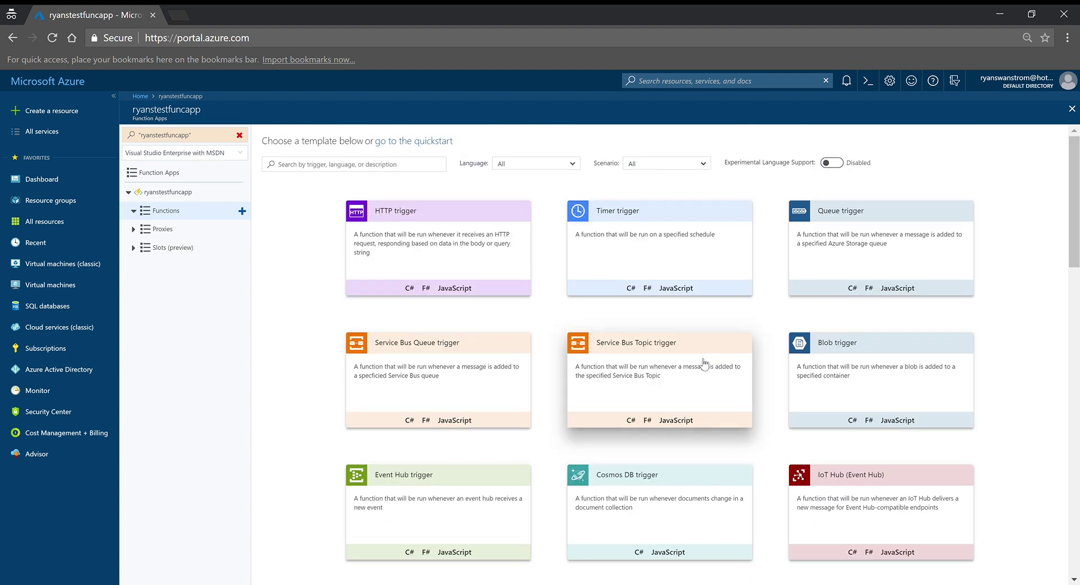
Return to the quickstart and create the premade Webhook + API function in CSharp
left_click(408, 141)
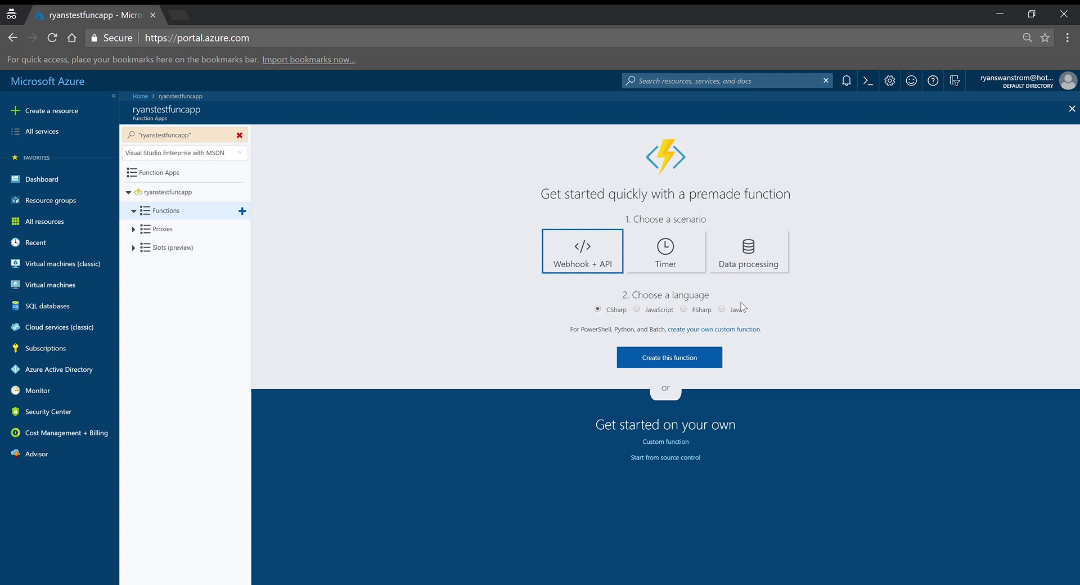
left_click(670, 360)
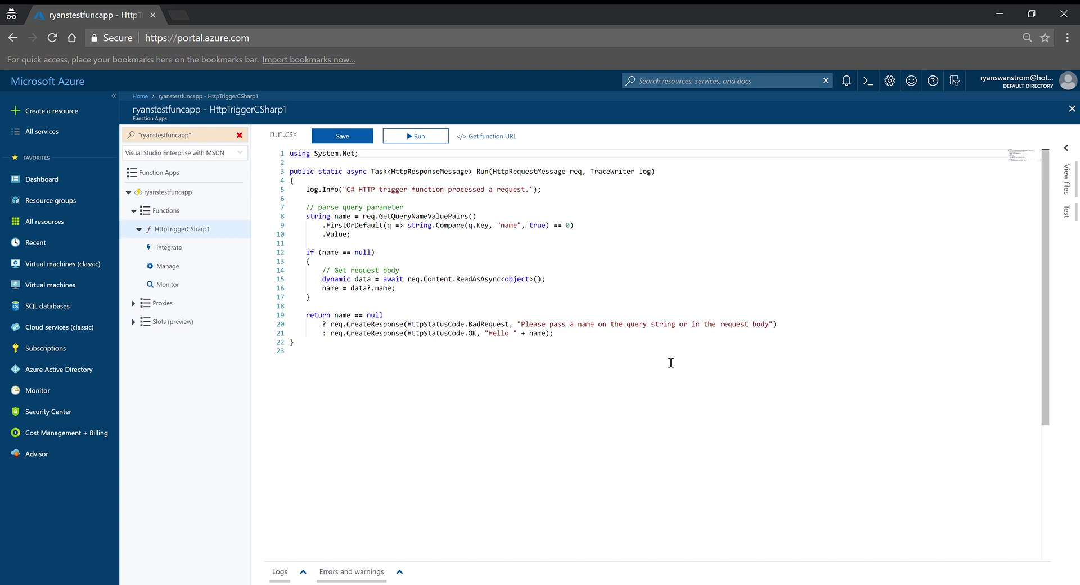
Copy the function URL containing the default function key and load it in a new browser tab
left_click(514, 137)
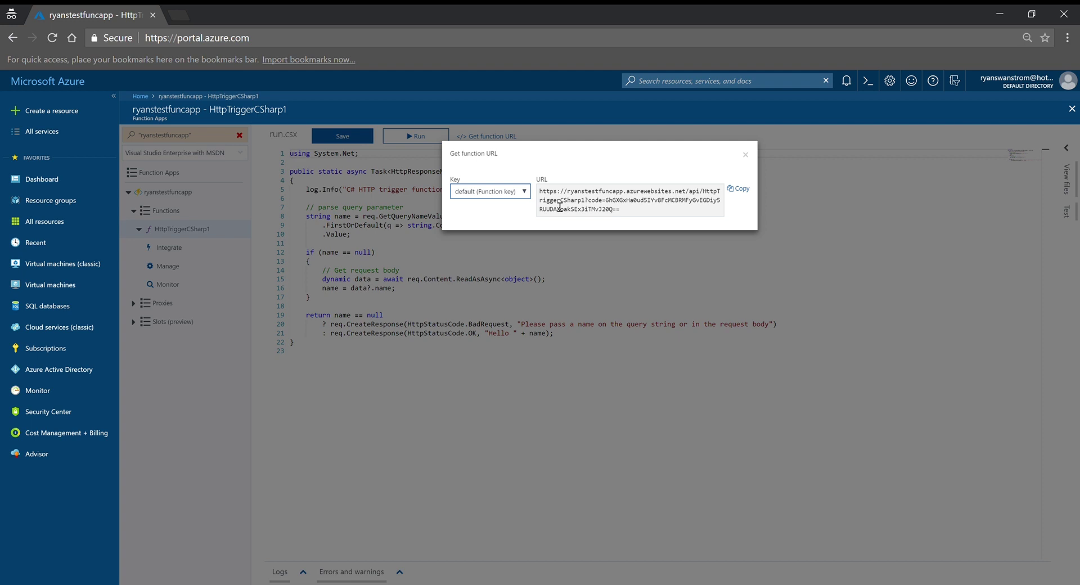
left_click(748, 191)
left_click(179, 15)
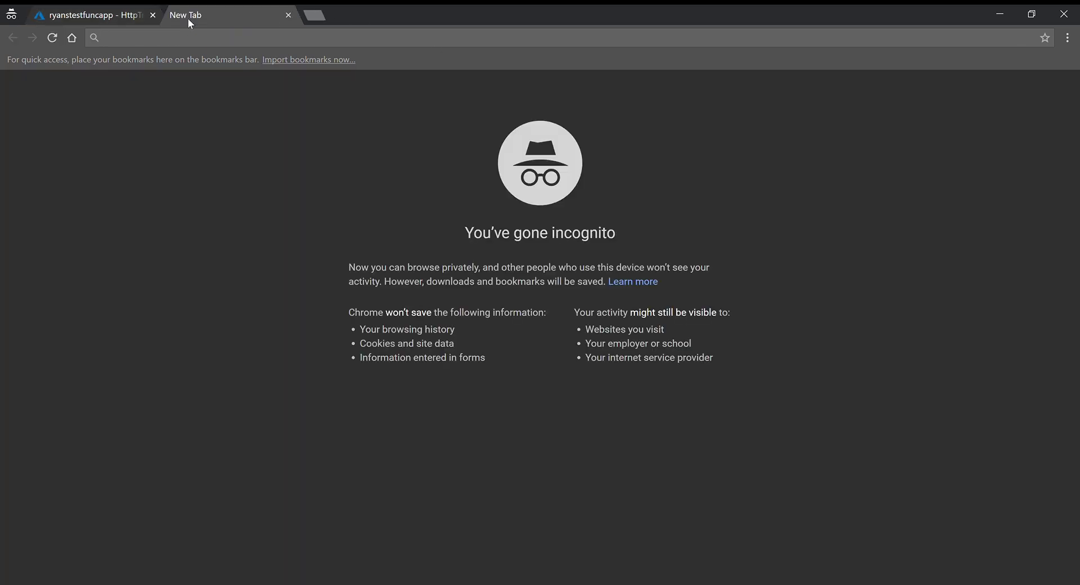
key("ctrl+v")
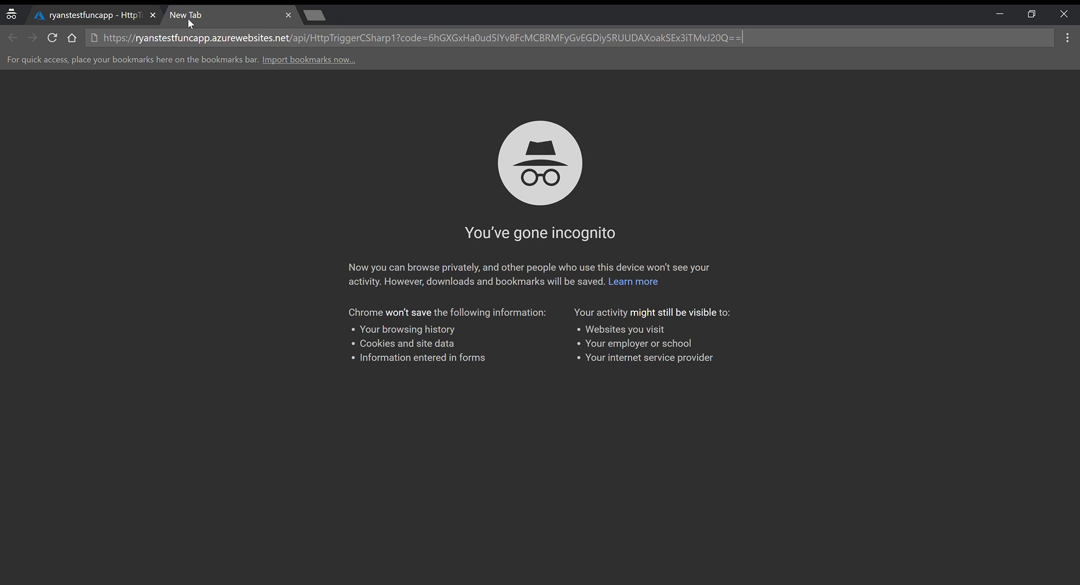
key("Return")
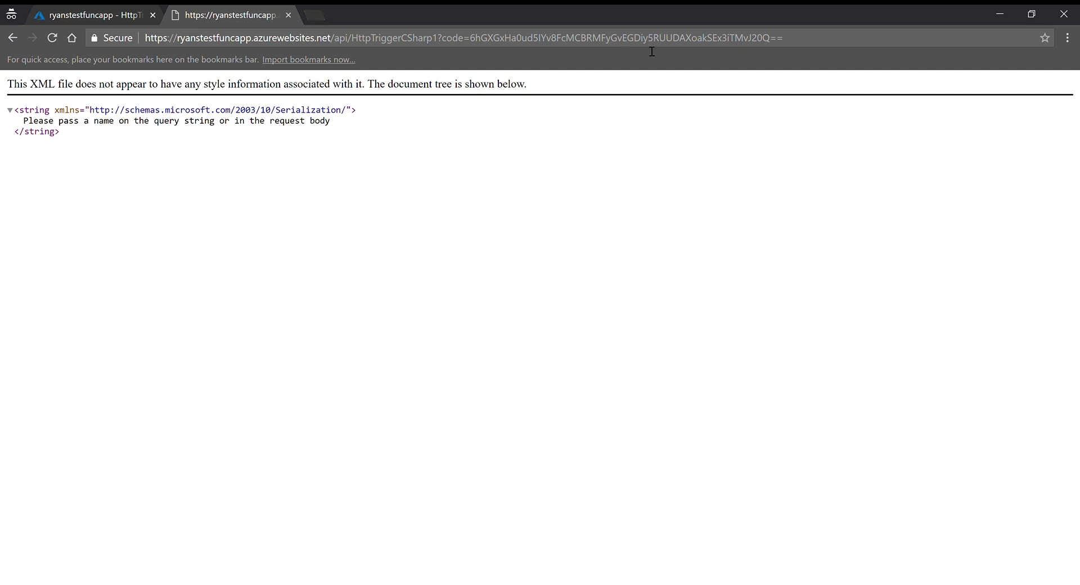
Append a "&name=" query parameter with a first name to the function URL and load it
left_click(803, 42)
left_click(804, 42)
type("&n")
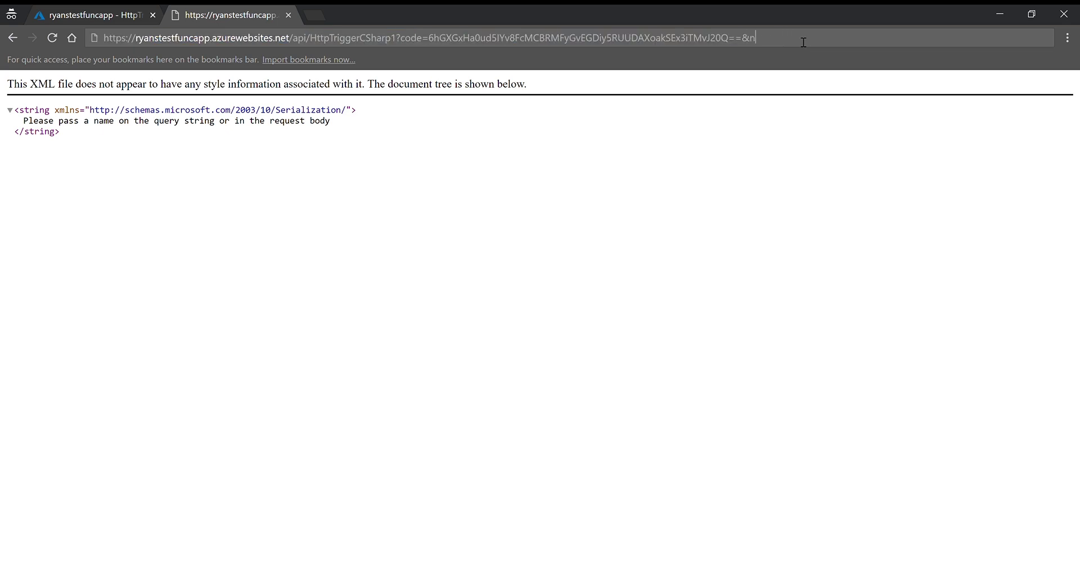
type("ame=Ryan")
key("Return")
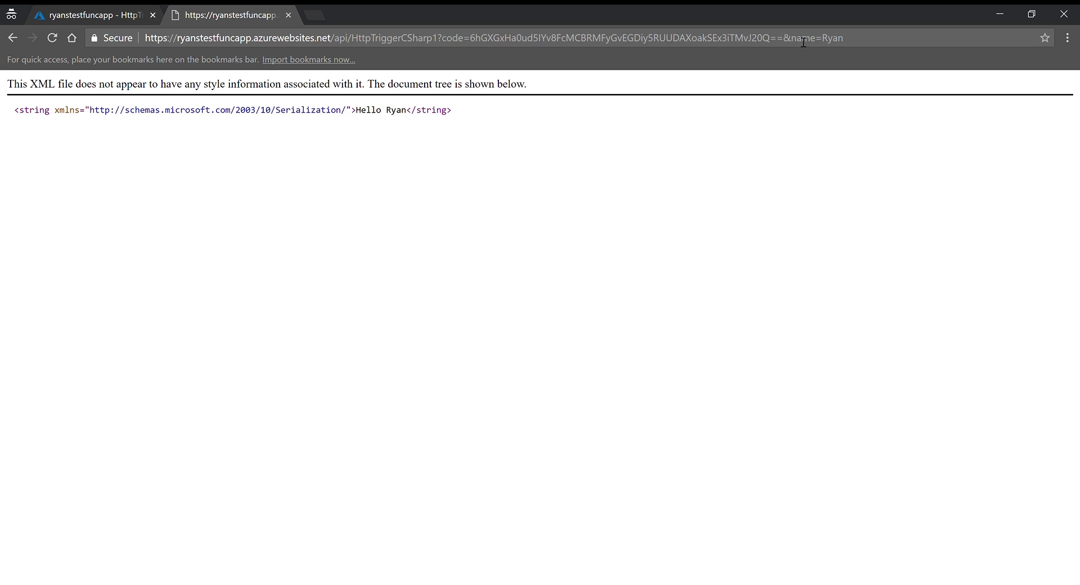
Go back to the portal, close the function URL dialog and examine the run.csx code, including the "Hello " response
left_click(125, 12)
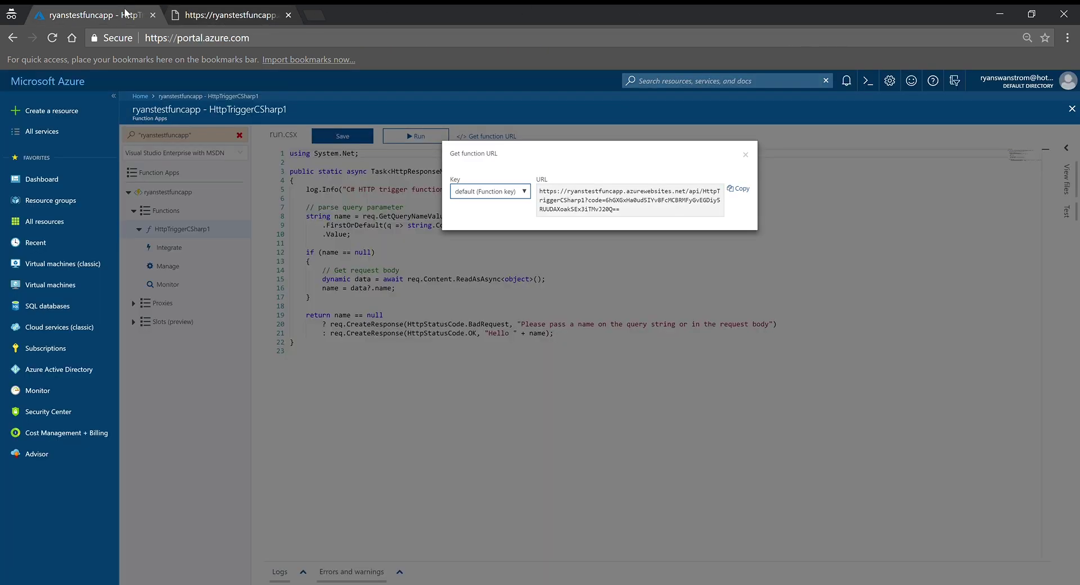
left_click(746, 155)
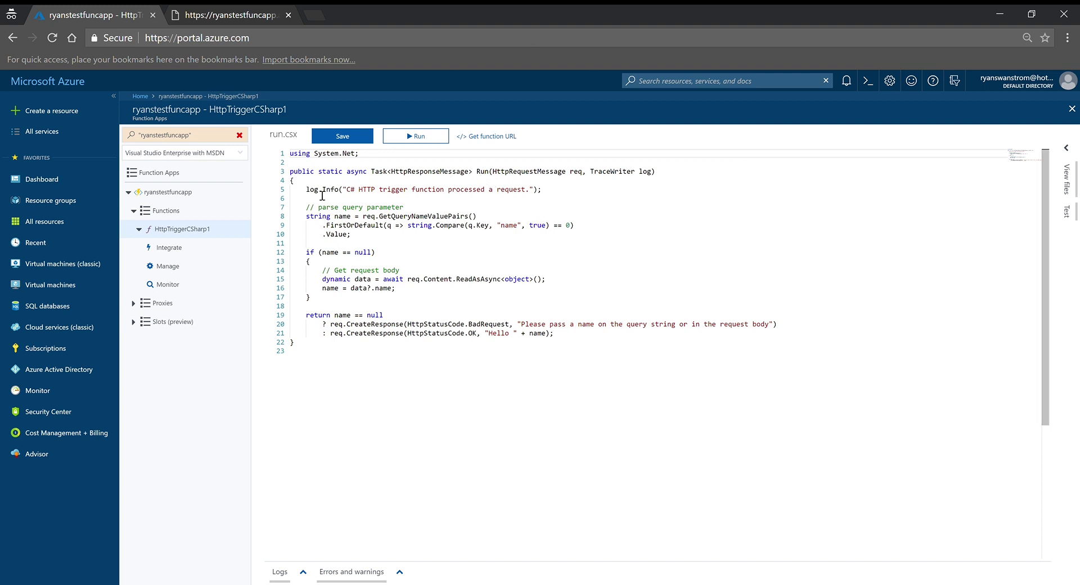
left_click_drag(313, 201, 551, 352)
left_click(444, 309)
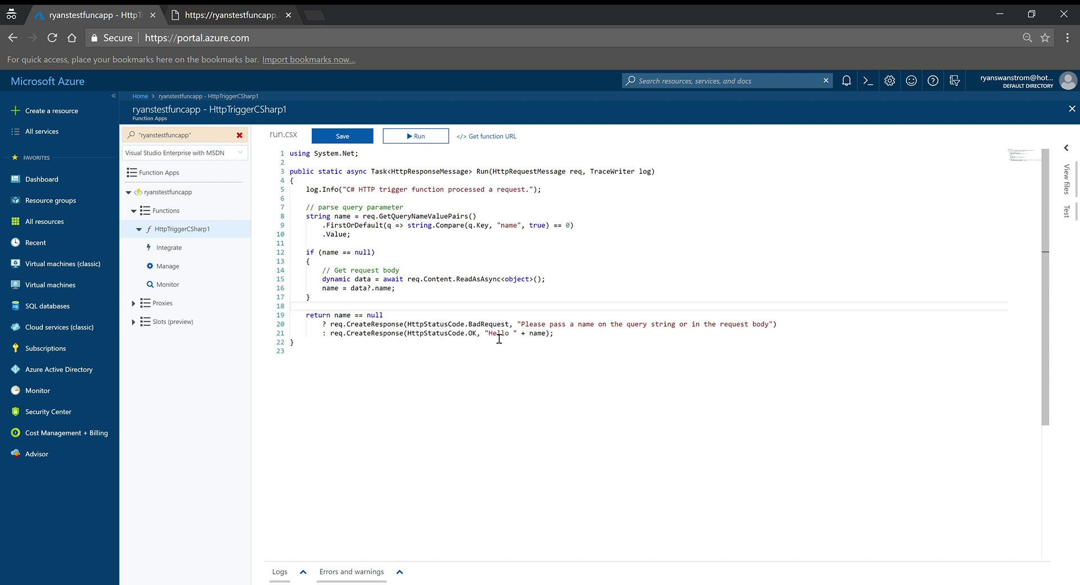
left_click_drag(488, 334, 554, 340)
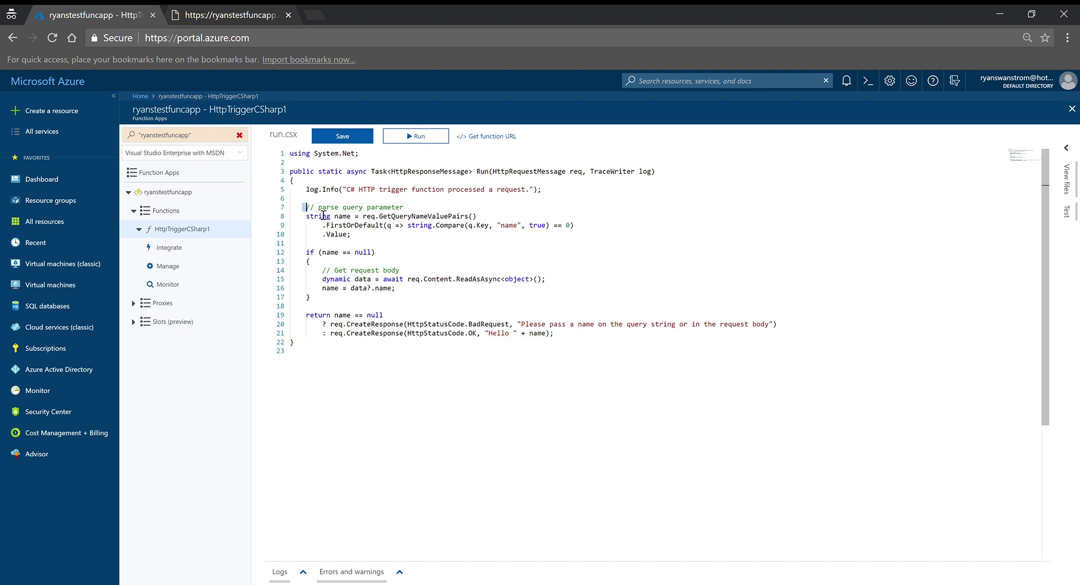
Move the "parse query parameter" code block inside the braces of the if (name == null) statement
left_click_drag(303, 207, 377, 248)
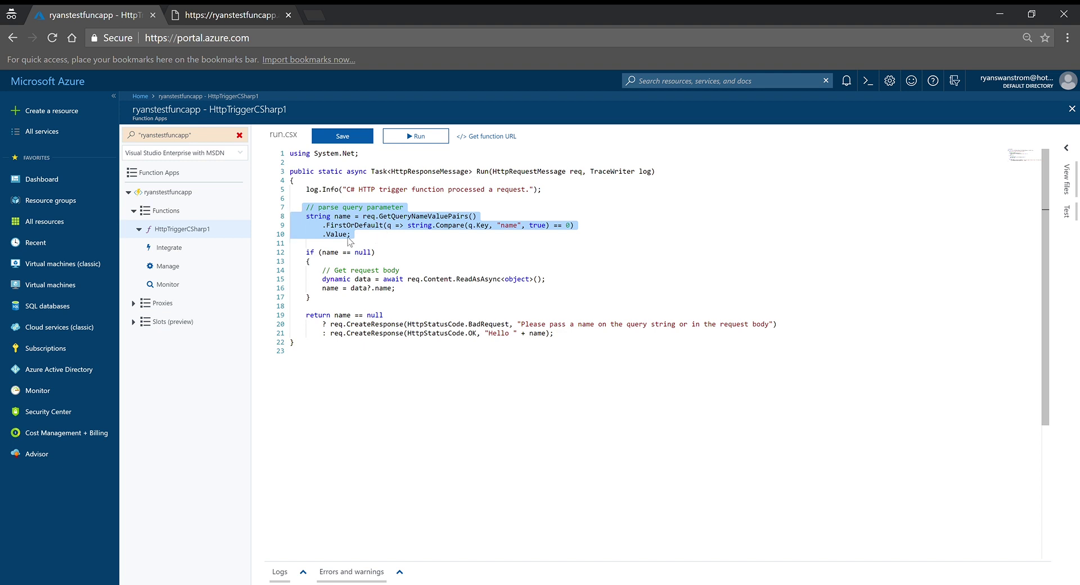
left_click_drag(349, 240, 374, 263)
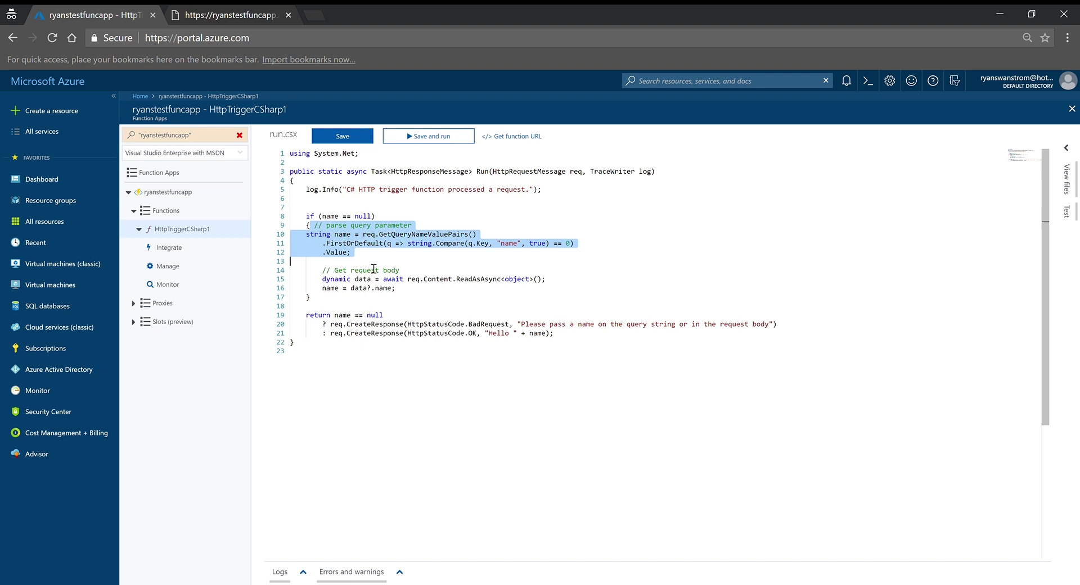
left_click(340, 262)
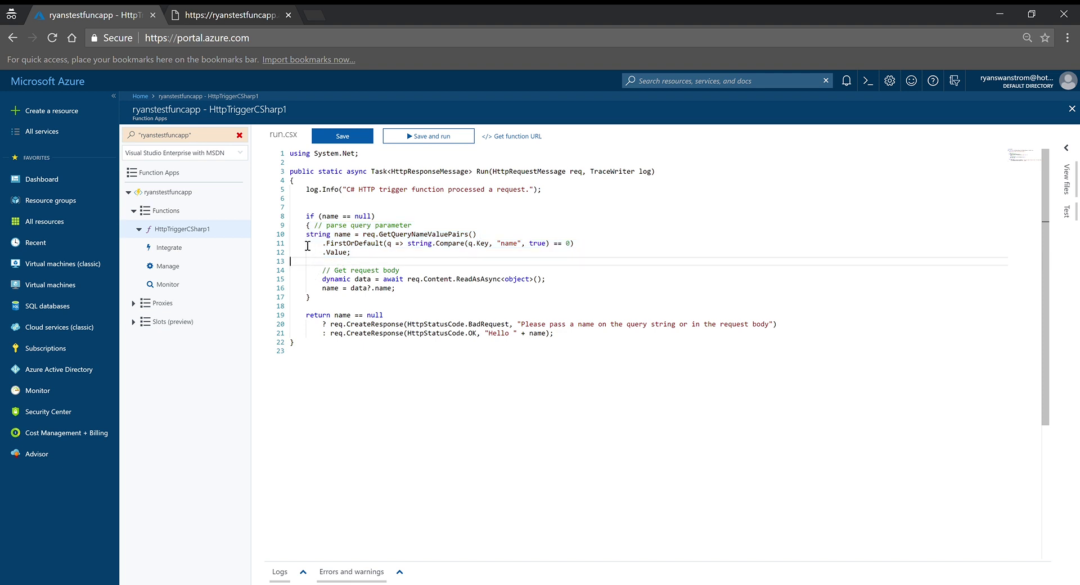
Select the "Get request body" code through the closing brace of the if statement
left_click(325, 275)
left_click_drag(325, 277, 432, 303)
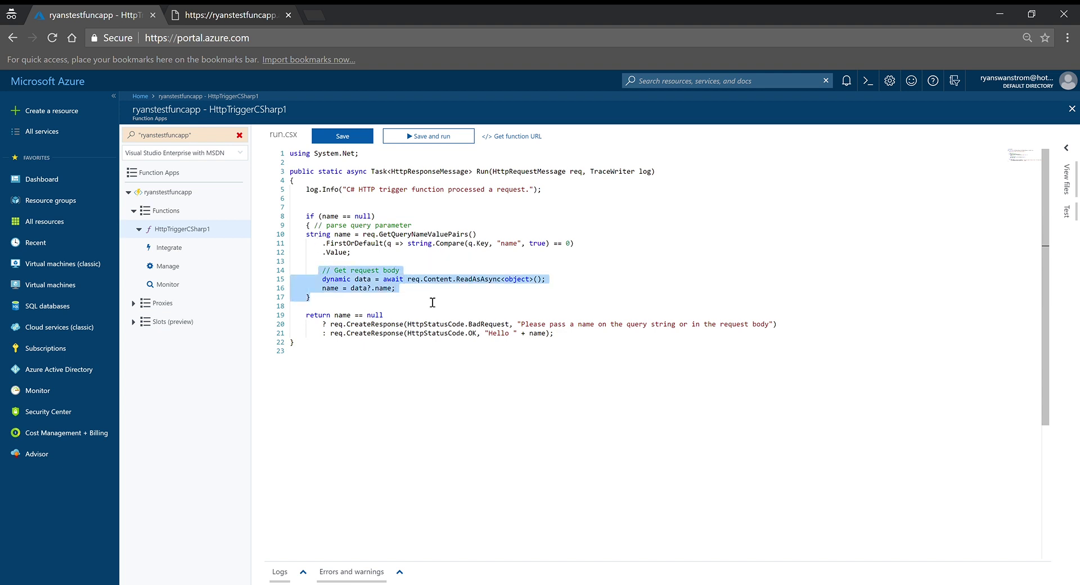